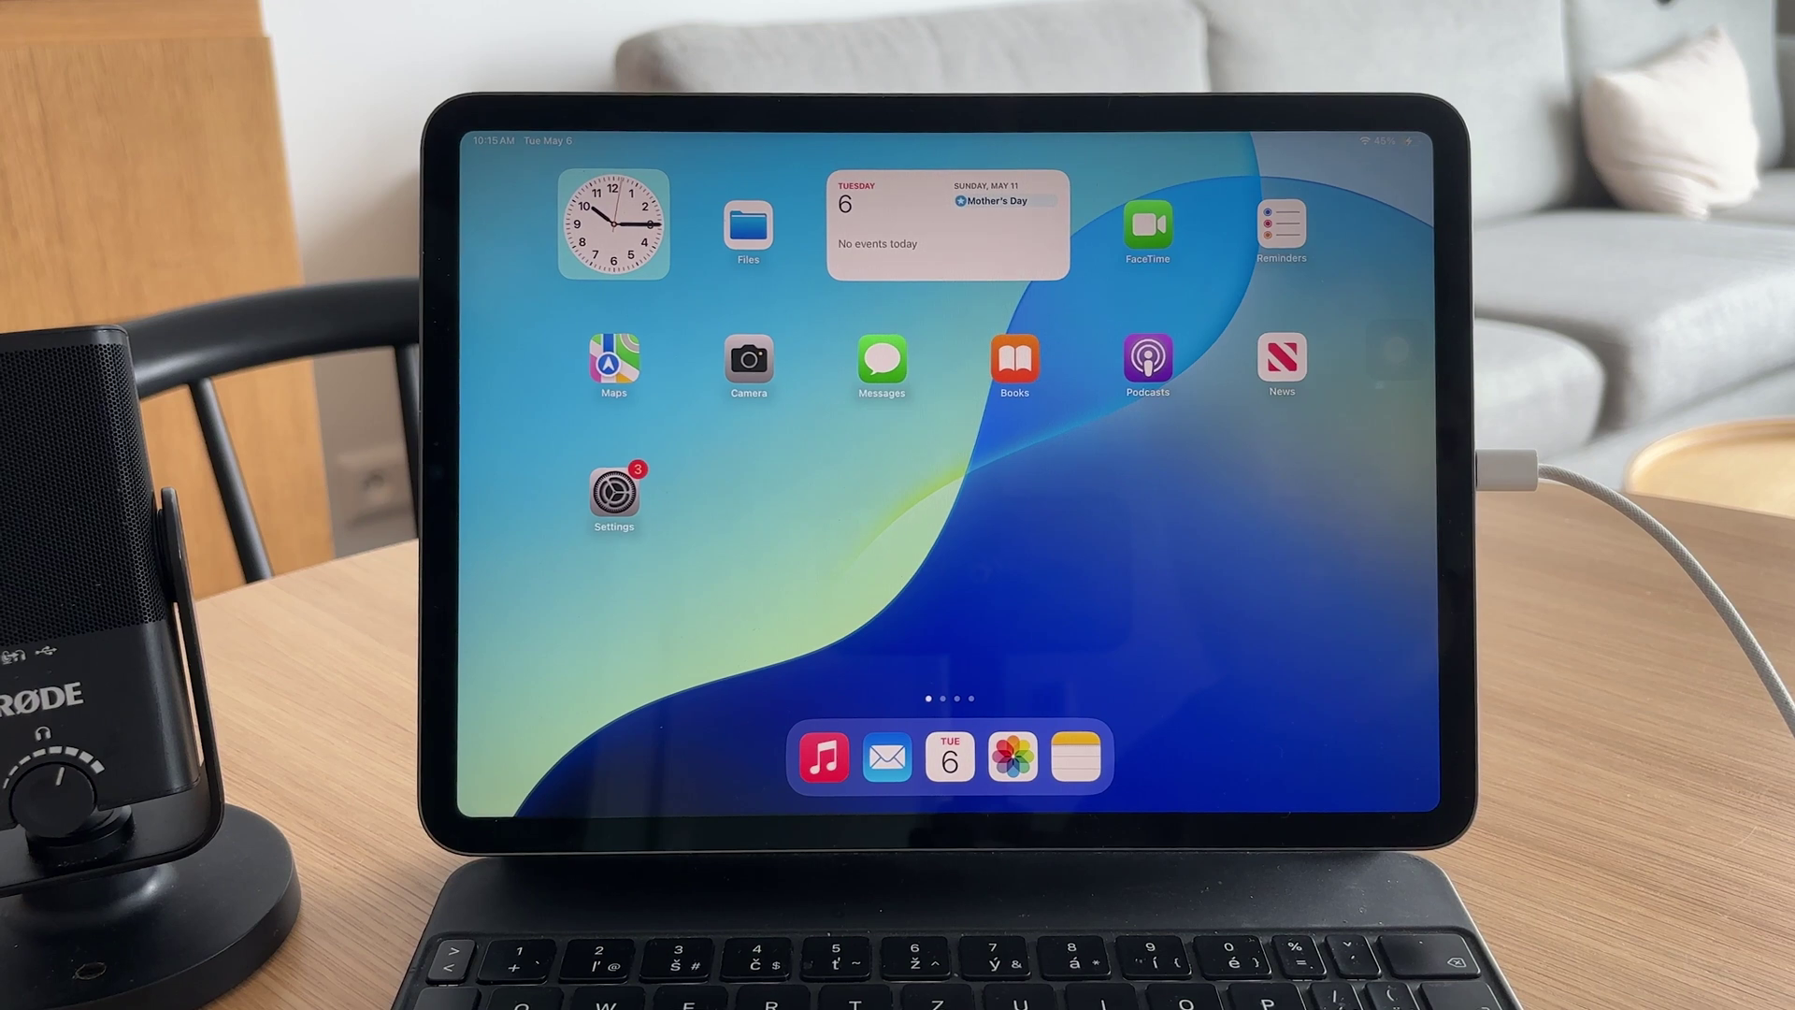
{"action": "left_click", "coordinate": [612, 492]}
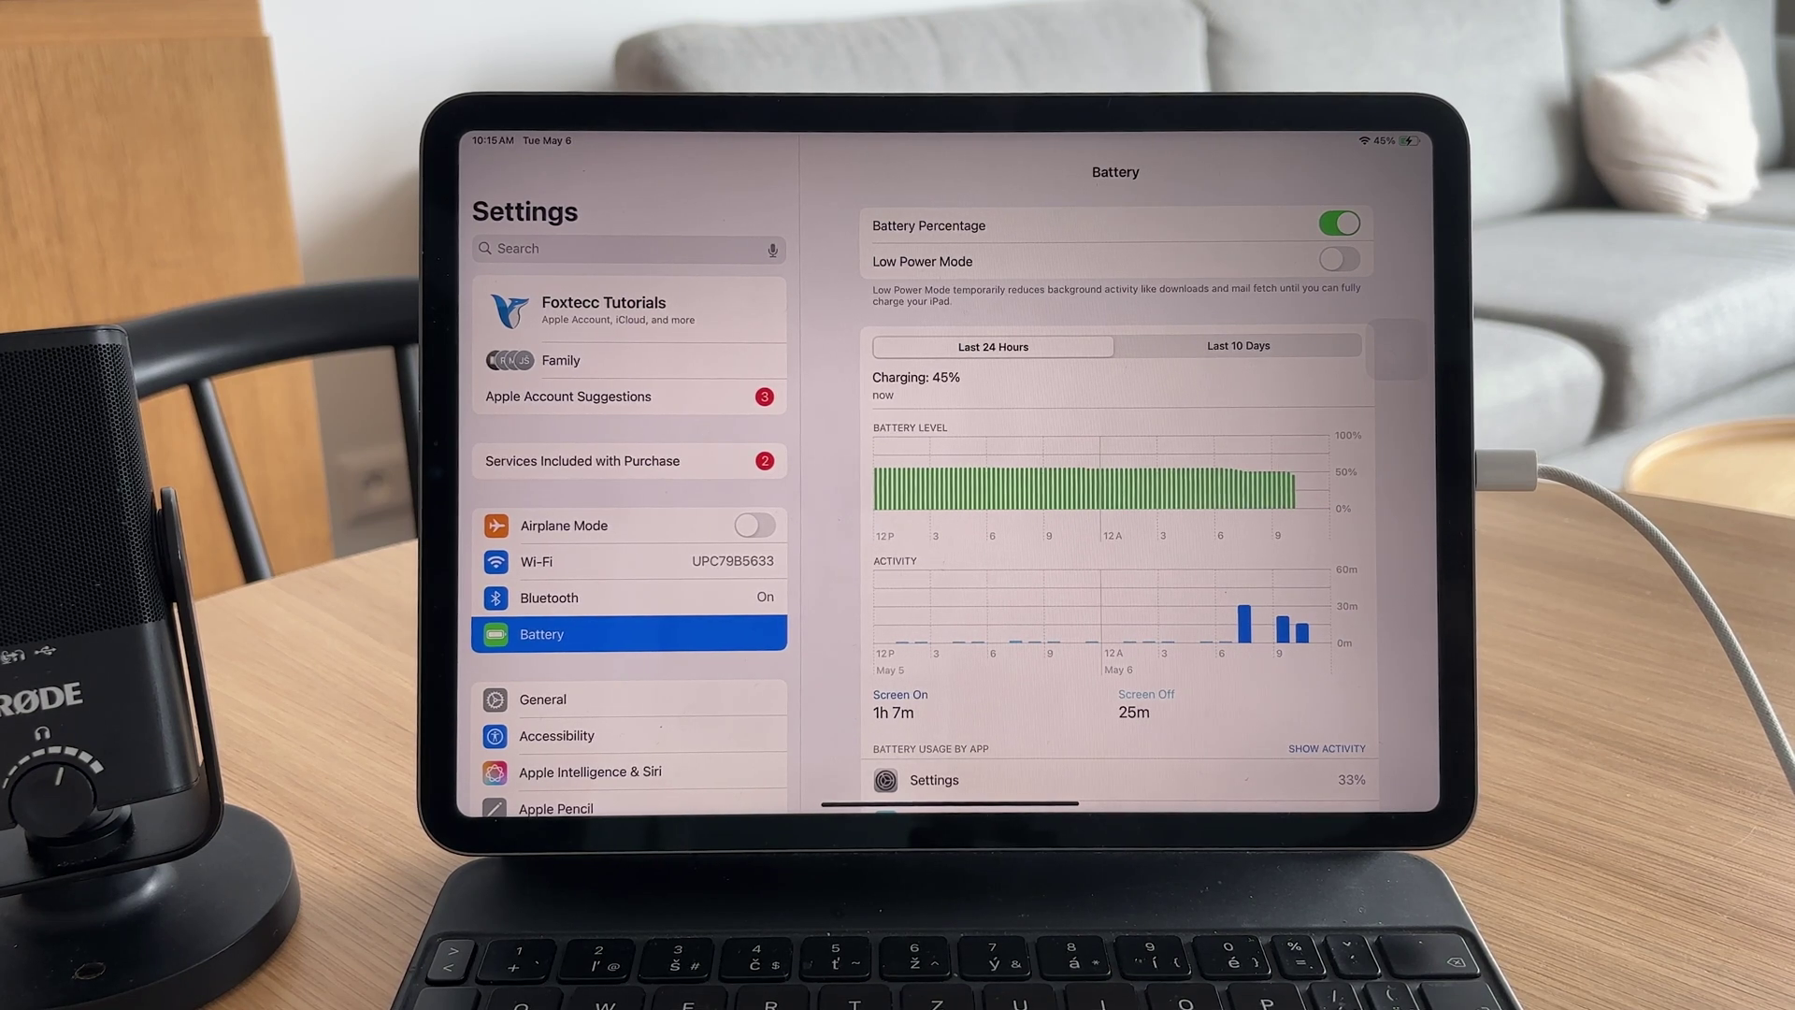
Step: Leave Battery settings for the Home Screen, still charging at 45%, and relaunch Settings
{"action": "key", "text": "super+h"}
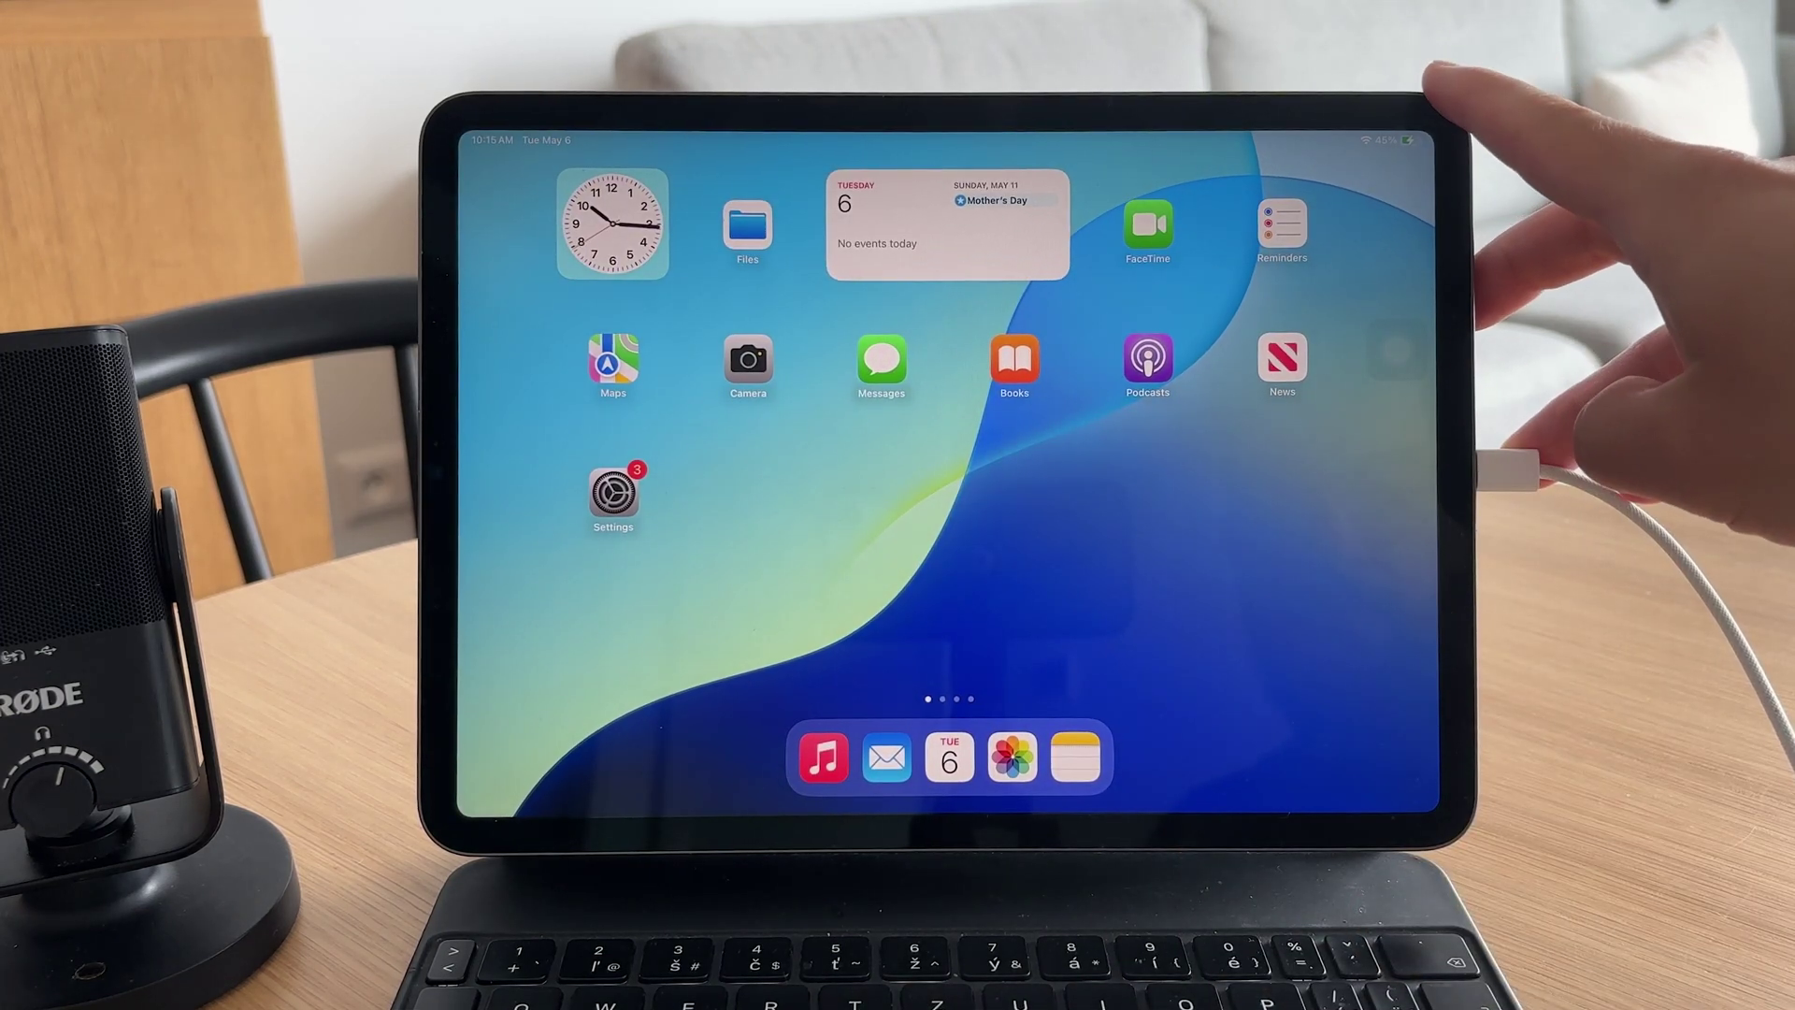
{"action": "left_click_drag", "start_coordinate": [1402, 135], "coordinate": [1402, 421]}
{"action": "left_click", "coordinate": [982, 604]}
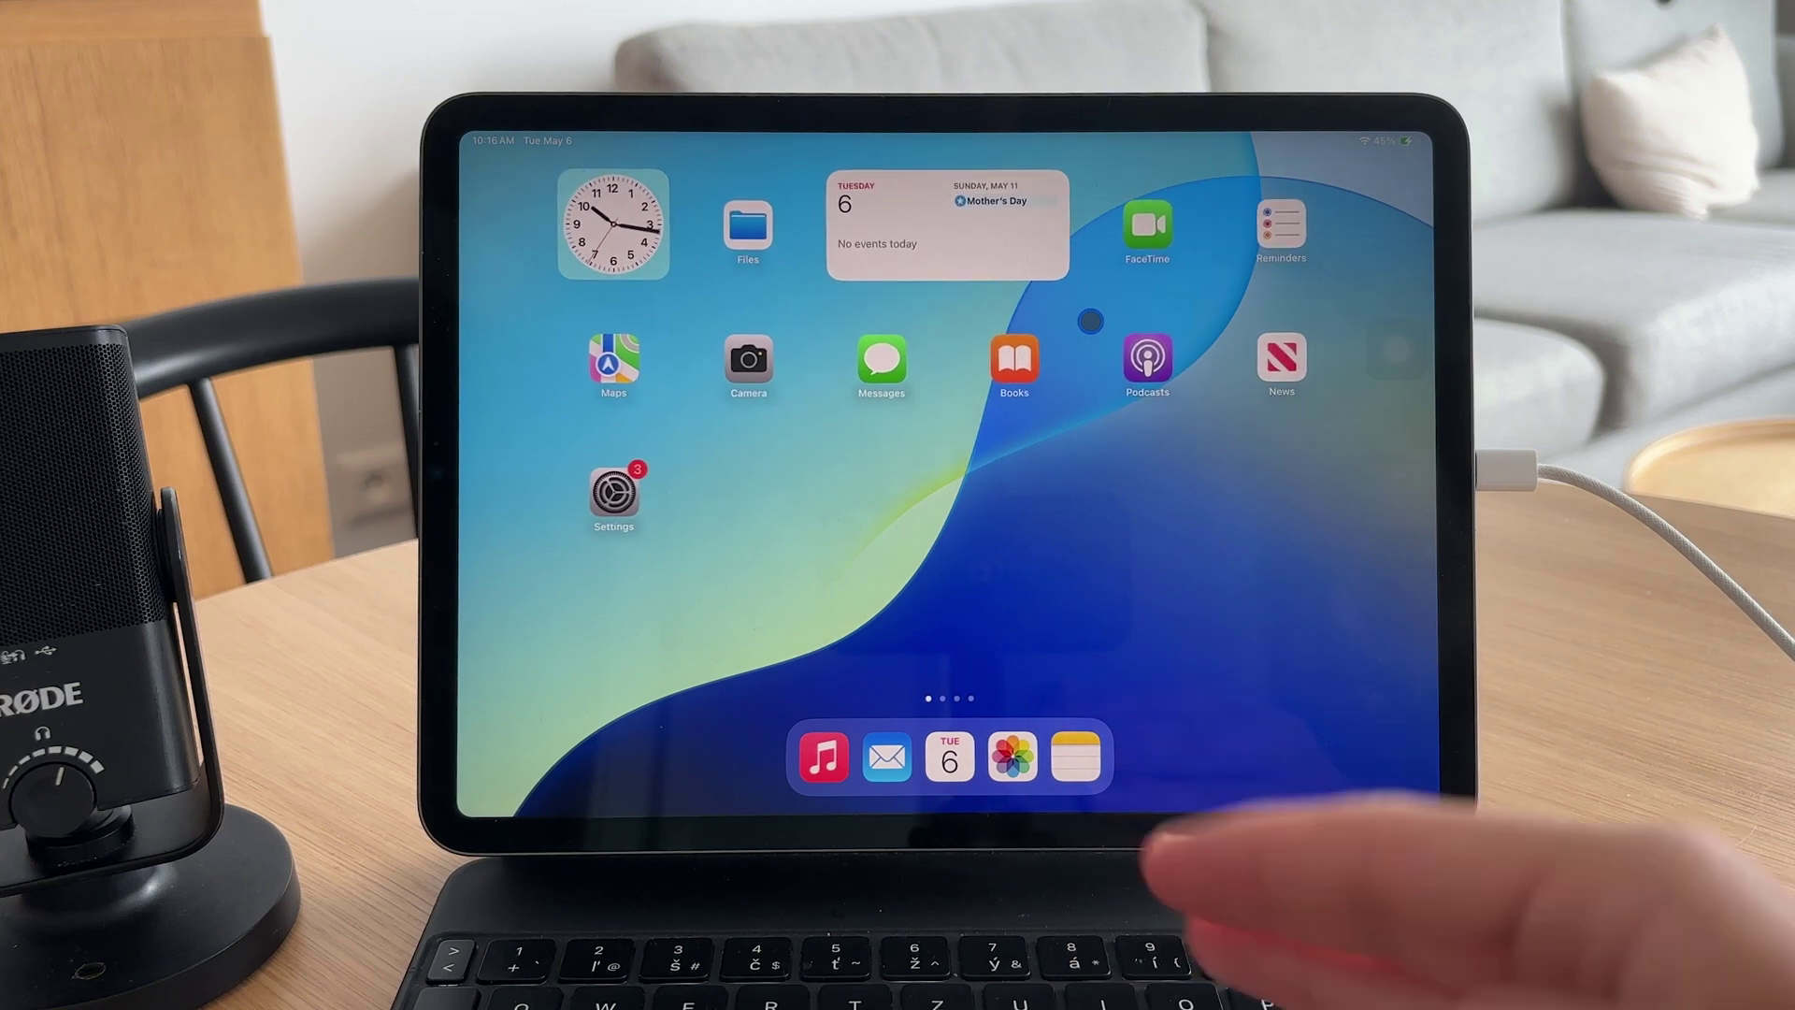
Step: Reopen Settings, find iPadOS 18.4.1 under General > Software Update, then swipe home
{"action": "key", "text": "Tab"}
{"action": "left_click", "coordinate": [612, 493]}
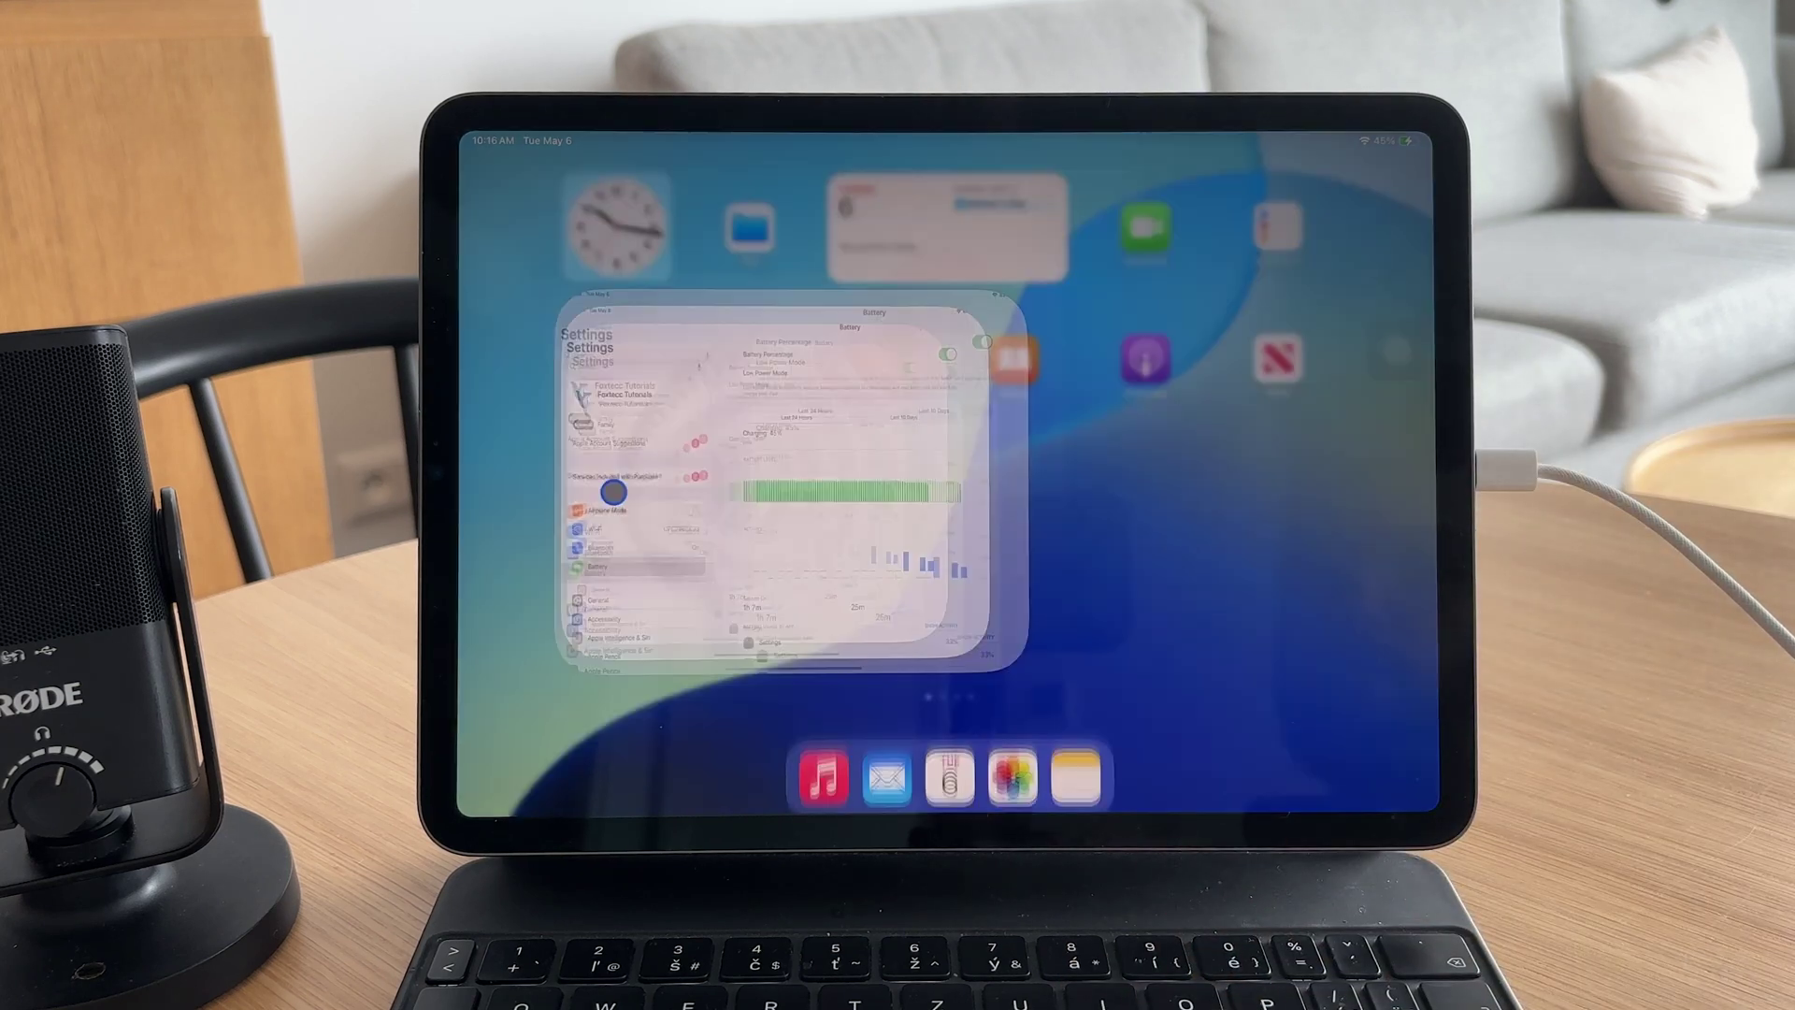
{"action": "left_click", "coordinate": [638, 693]}
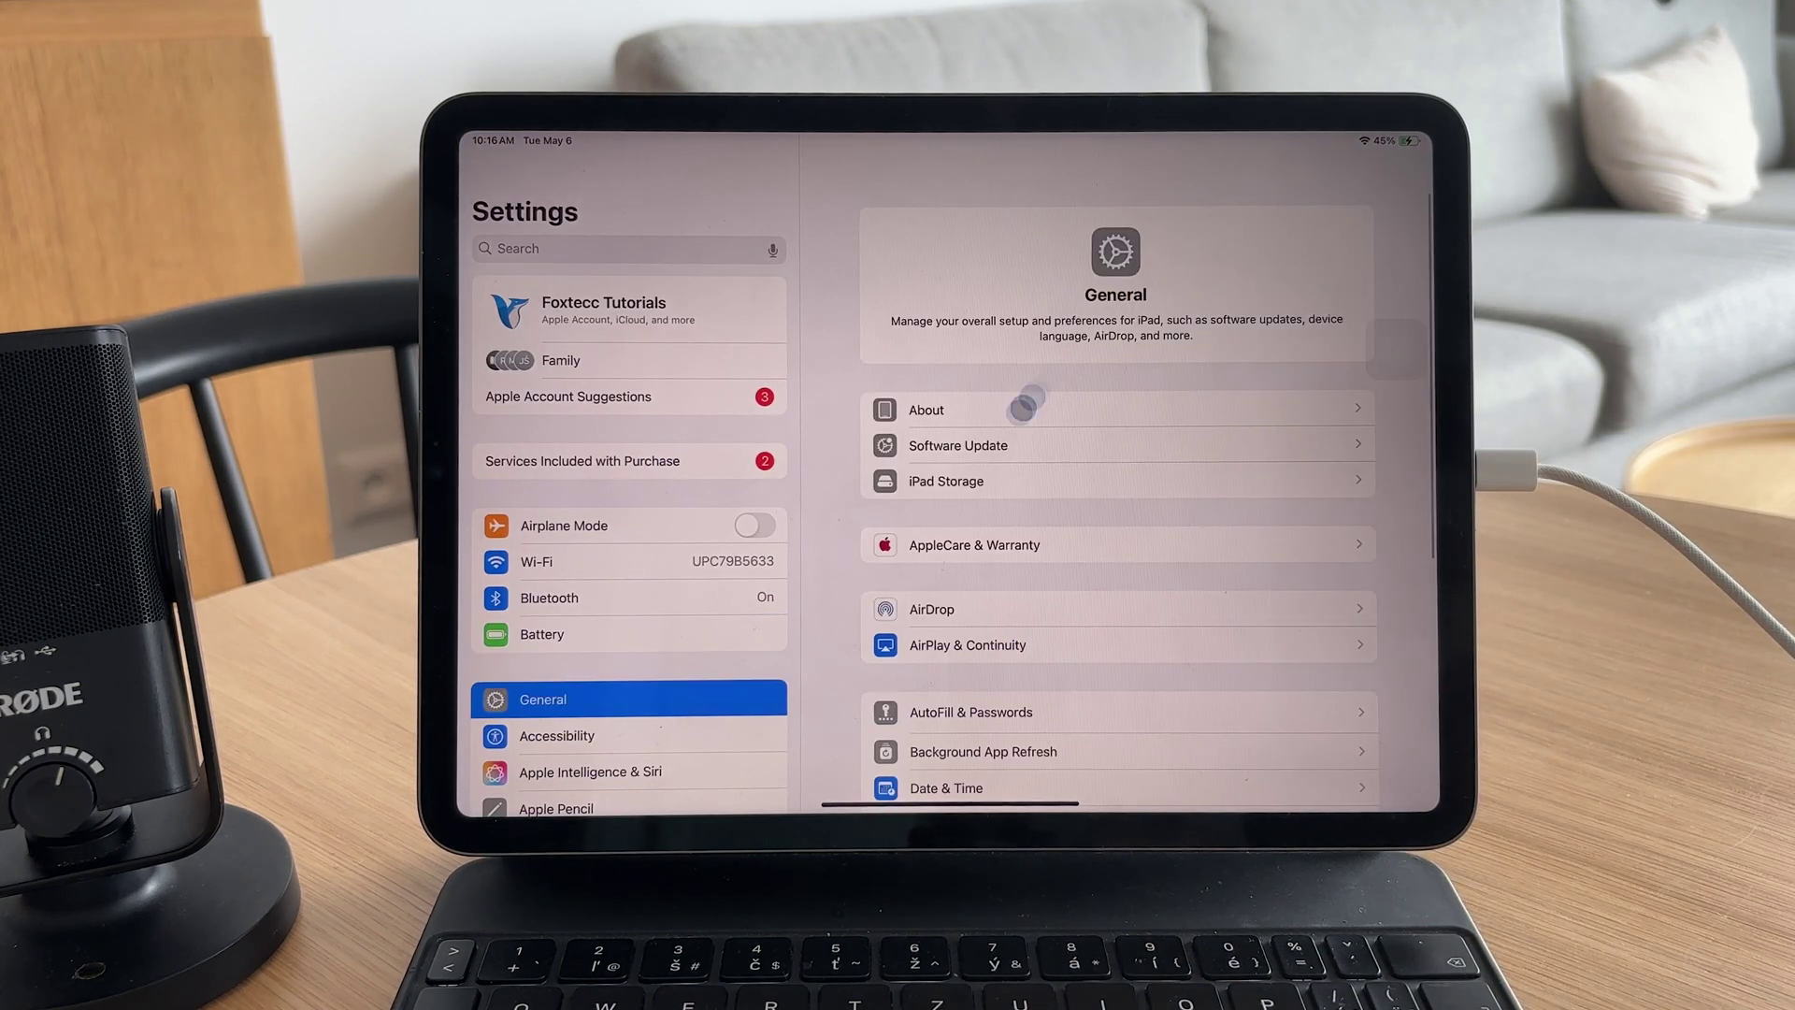
{"action": "left_click", "coordinate": [978, 450]}
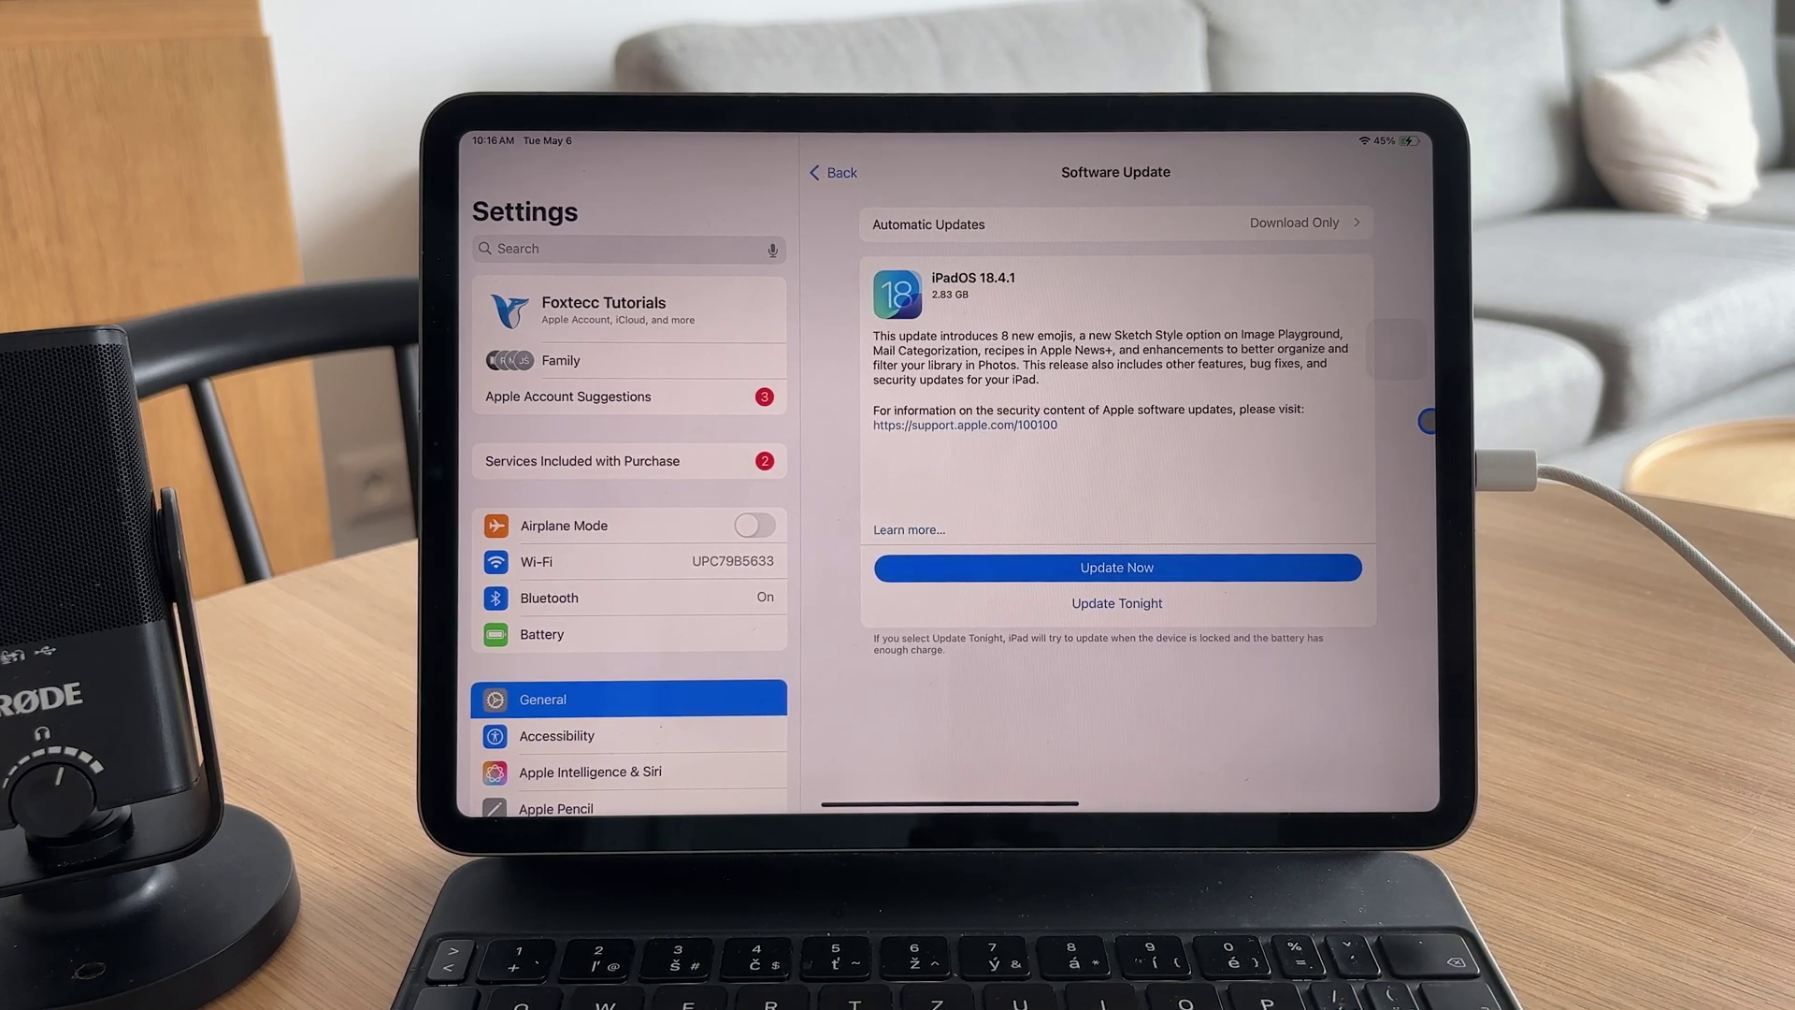
{"action": "left_click_drag", "start_coordinate": [948, 802], "coordinate": [949, 421]}
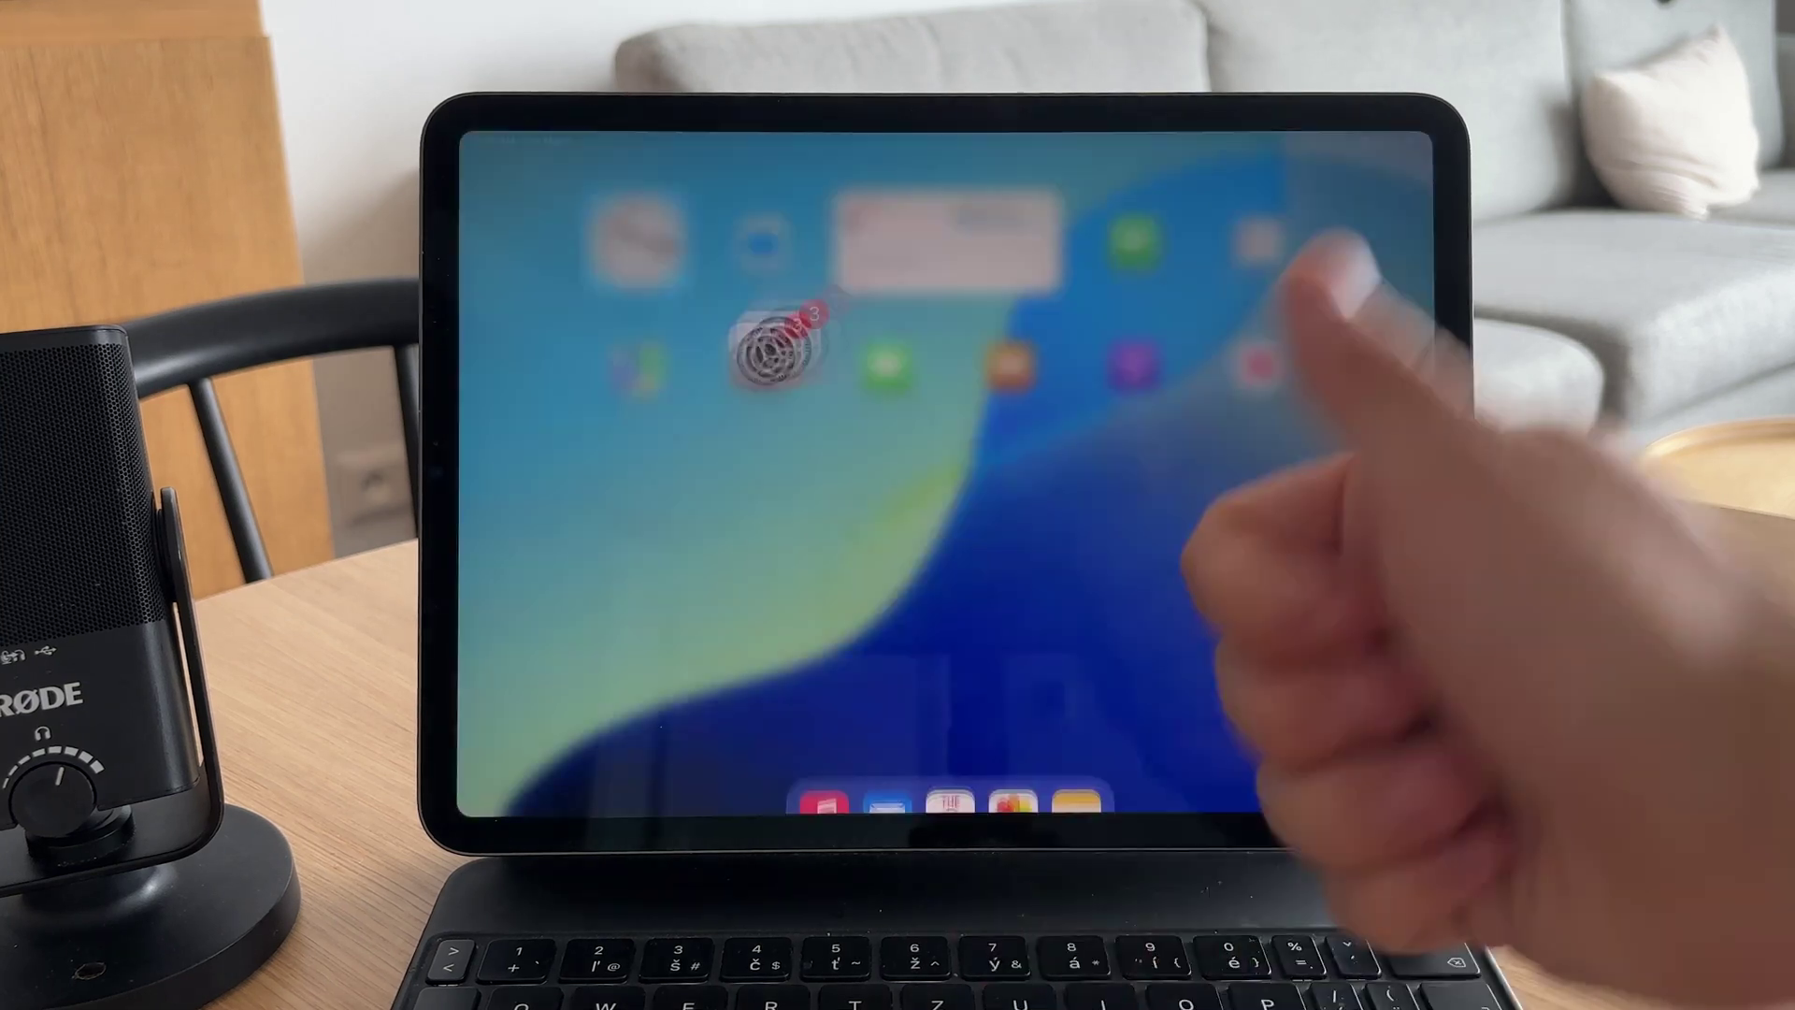